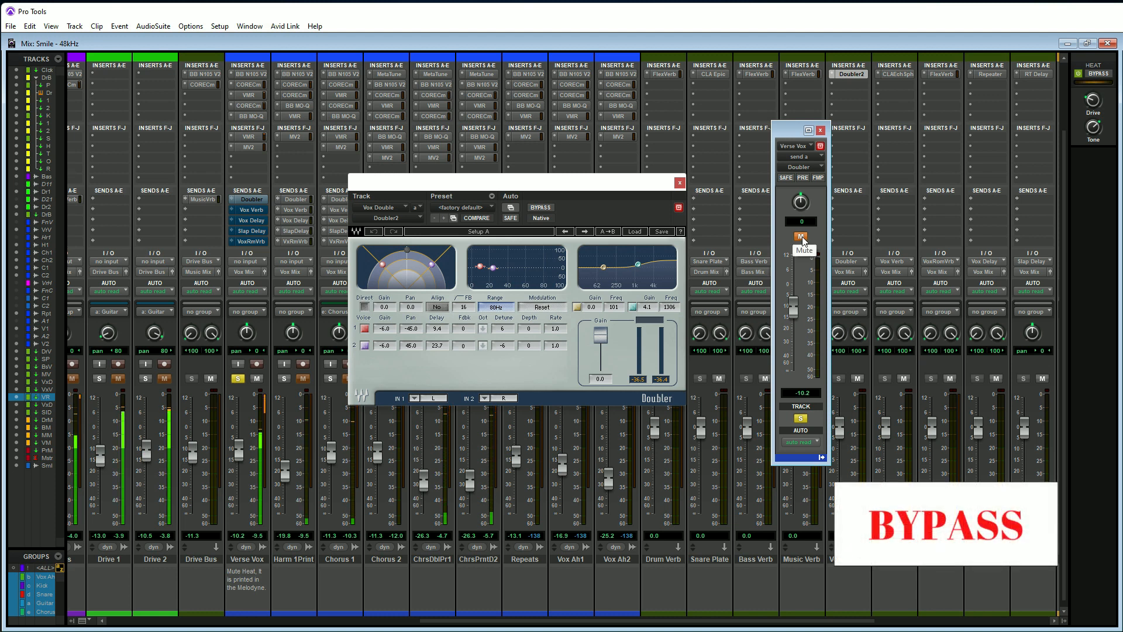
- Compare the Verse Vox track with and without its Doubler send by repeatedly unmuting and muting the send during playback
{"action": "left_click", "coordinate": [801, 237]}
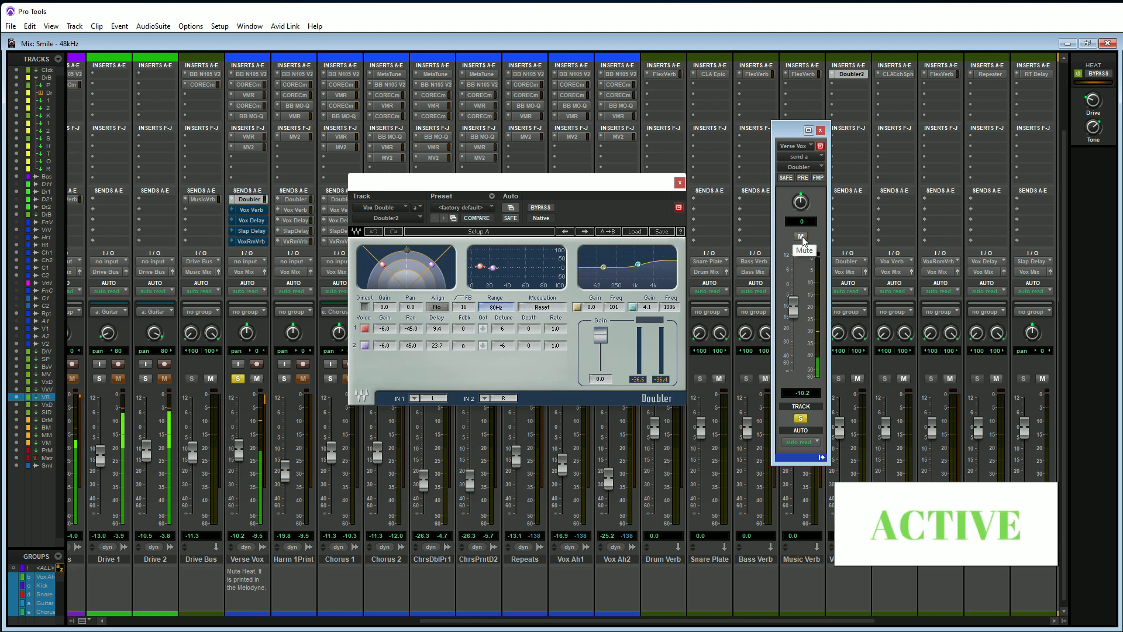
{"action": "left_click", "coordinate": [801, 237]}
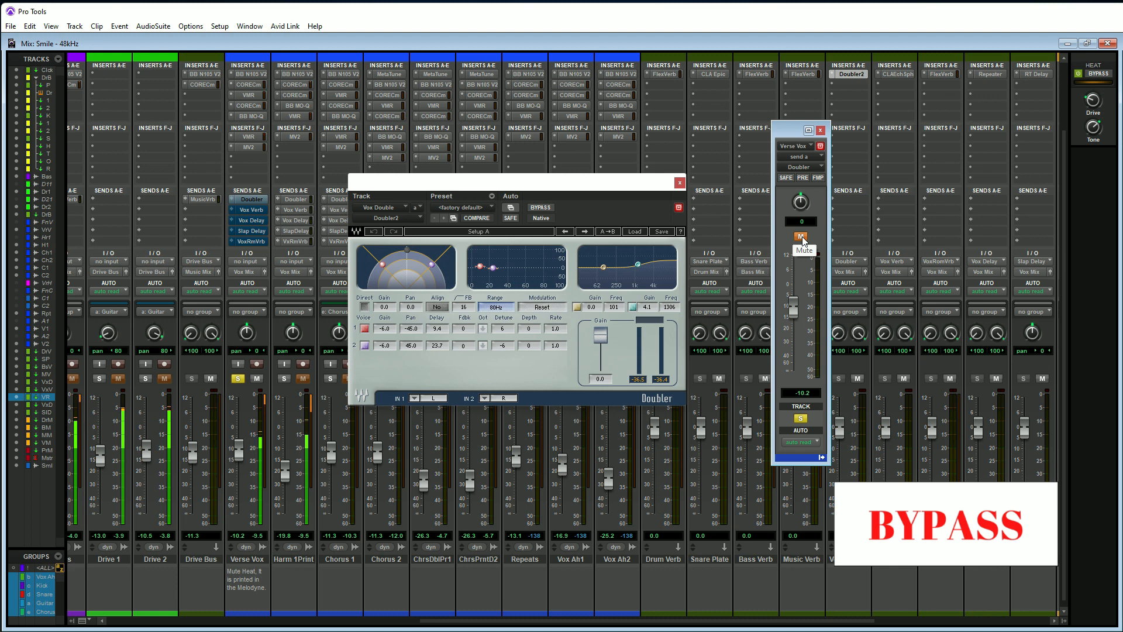
{"action": "left_click", "coordinate": [802, 237]}
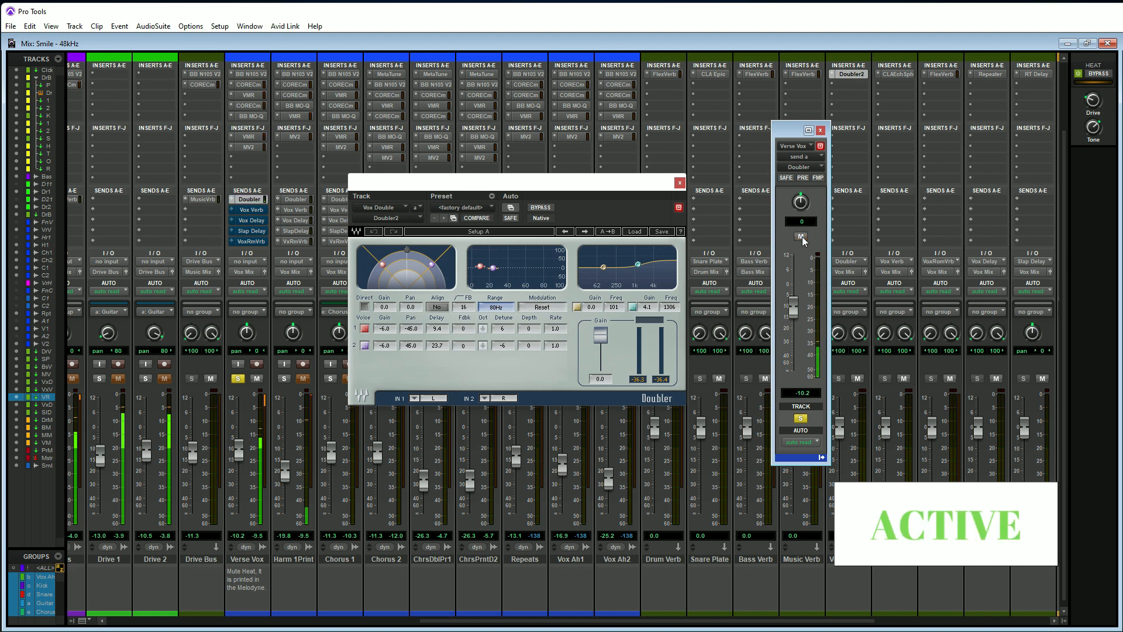
{"action": "left_click", "coordinate": [801, 237]}
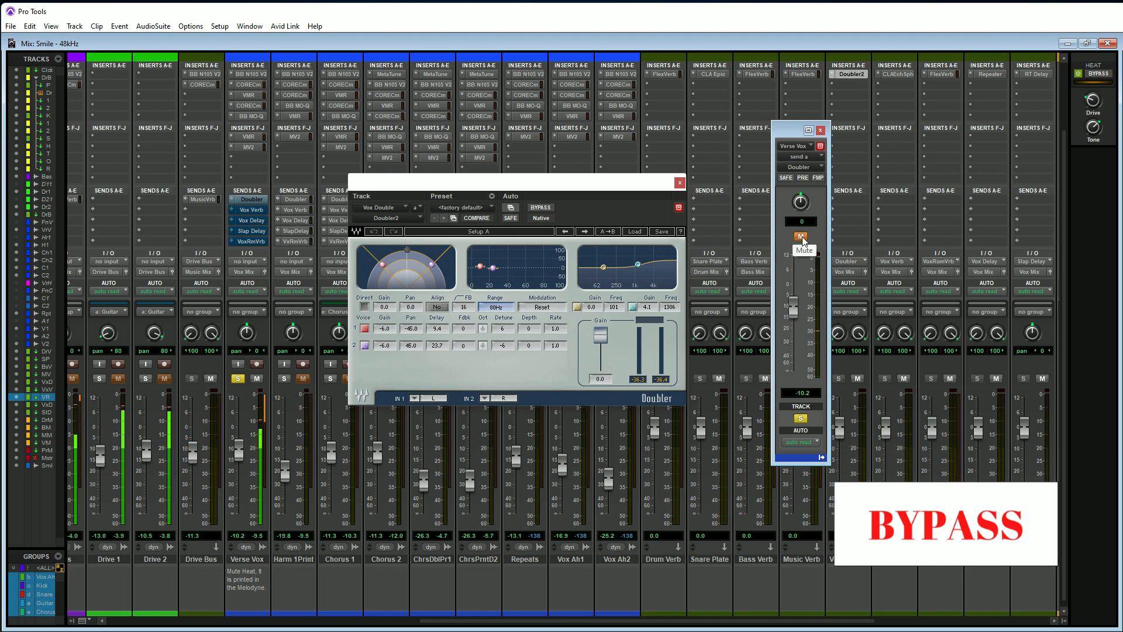
{"action": "left_click", "coordinate": [801, 236]}
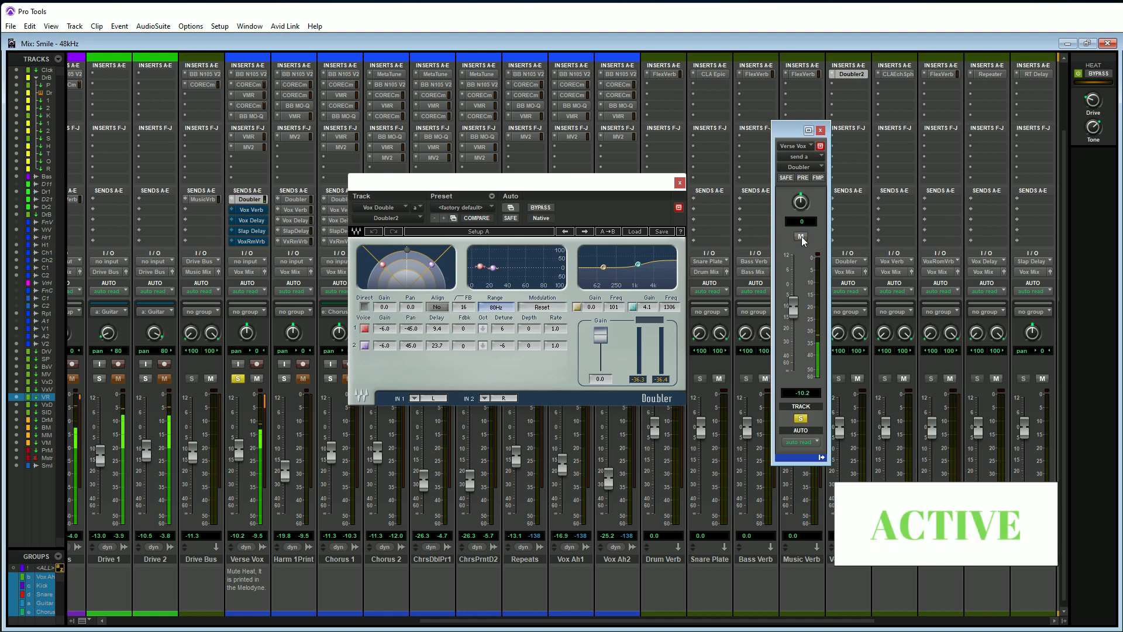
{"action": "left_click", "coordinate": [801, 237]}
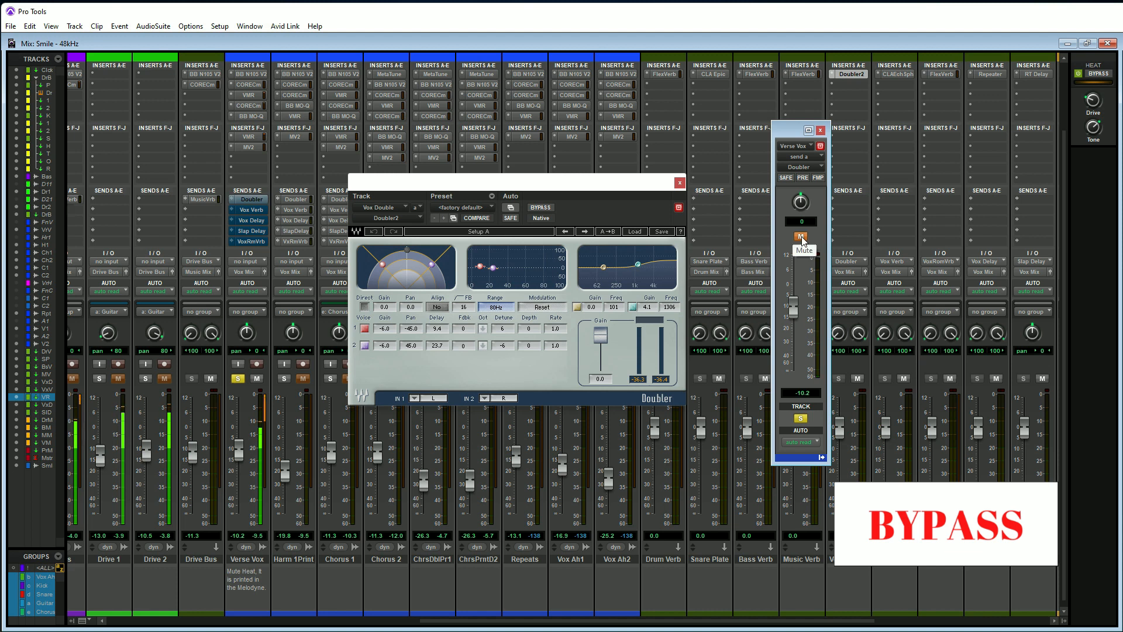
{"action": "left_click", "coordinate": [802, 237]}
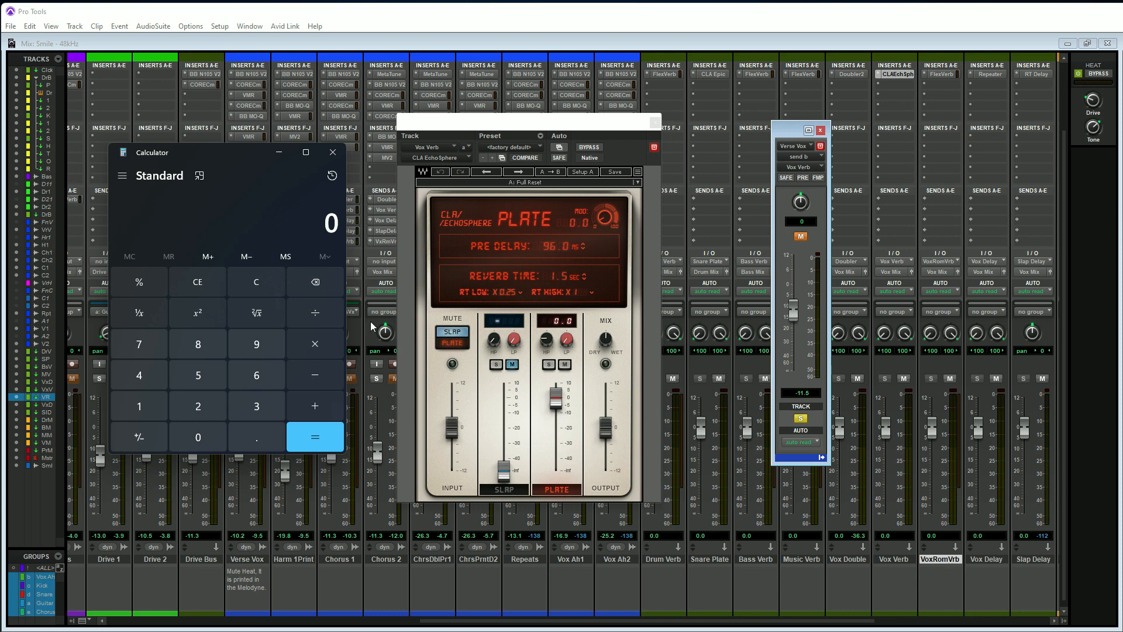
- Calculate the quarter-note delay time at 155 BPM in the calculator by dividing 60000 by 155
{"action": "left_click", "coordinate": [257, 375]}
{"action": "left_click", "coordinate": [205, 436]}
{"action": "left_click", "coordinate": [205, 436]}
{"action": "left_click", "coordinate": [205, 435]}
{"action": "left_click", "coordinate": [204, 435]}
{"action": "left_click", "coordinate": [314, 312]}
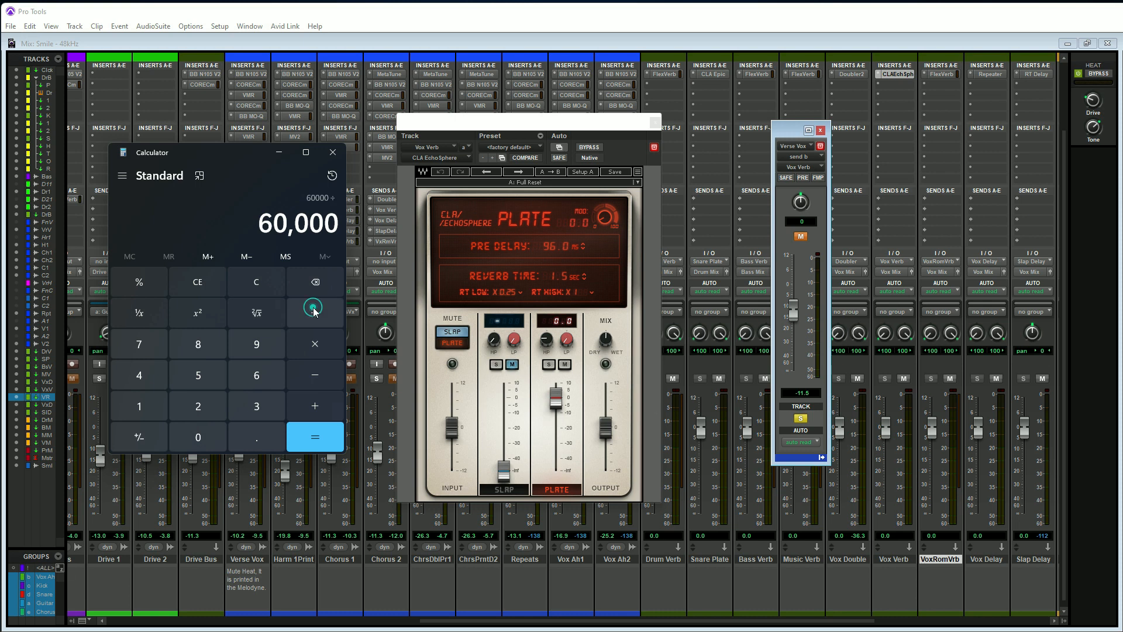
{"action": "left_click", "coordinate": [141, 406]}
{"action": "left_click", "coordinate": [197, 375]}
{"action": "left_click", "coordinate": [198, 375]}
{"action": "left_click", "coordinate": [314, 435]}
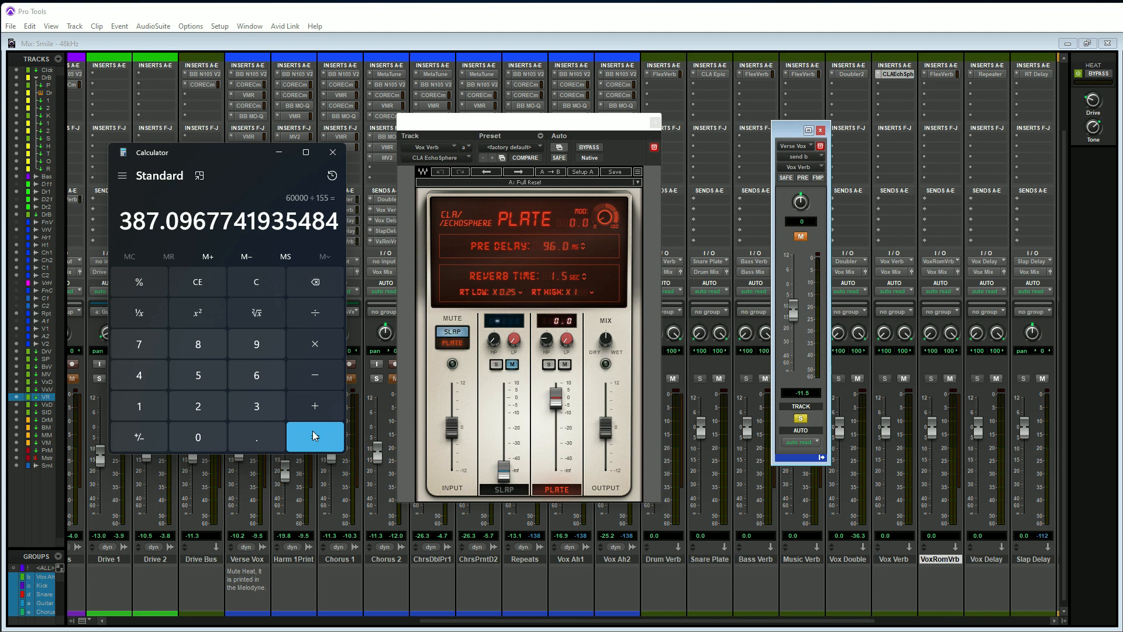
- Divide the calculated quarter-note time by 2 twice to get the sixteenth-note pre-delay value
{"action": "left_click", "coordinate": [314, 312]}
{"action": "left_click", "coordinate": [199, 404]}
{"action": "key", "text": "Return"}
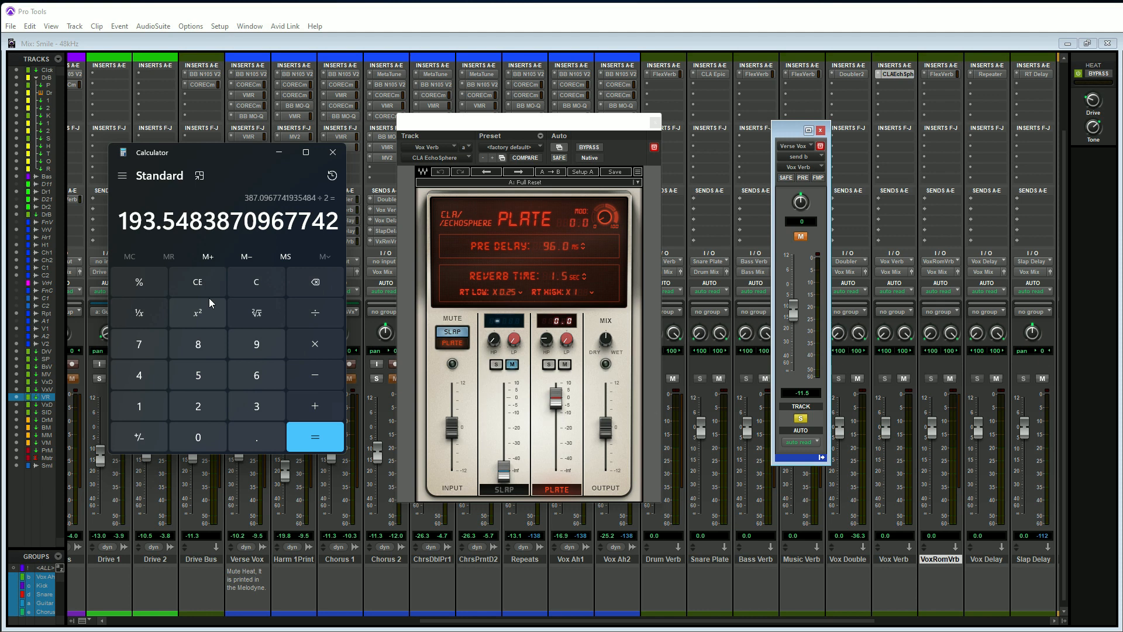
{"action": "left_click", "coordinate": [315, 312]}
{"action": "left_click", "coordinate": [196, 406]}
{"action": "left_click", "coordinate": [313, 433]}
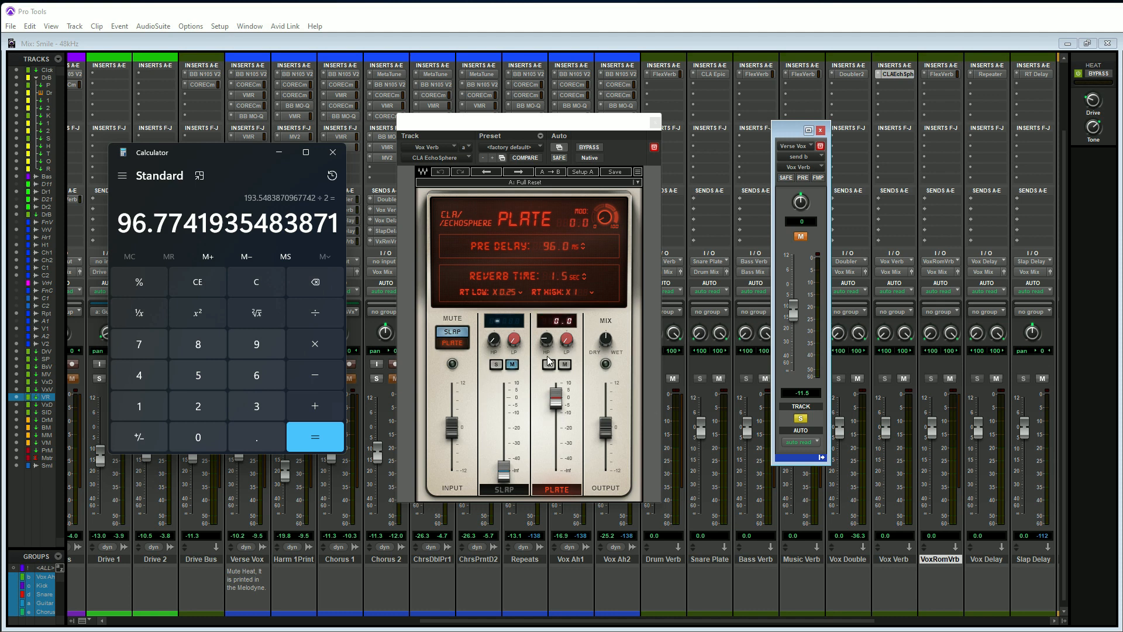
{"action": "mouse_move", "coordinate": [546, 340]}
{"action": "left_click", "coordinate": [546, 344]}
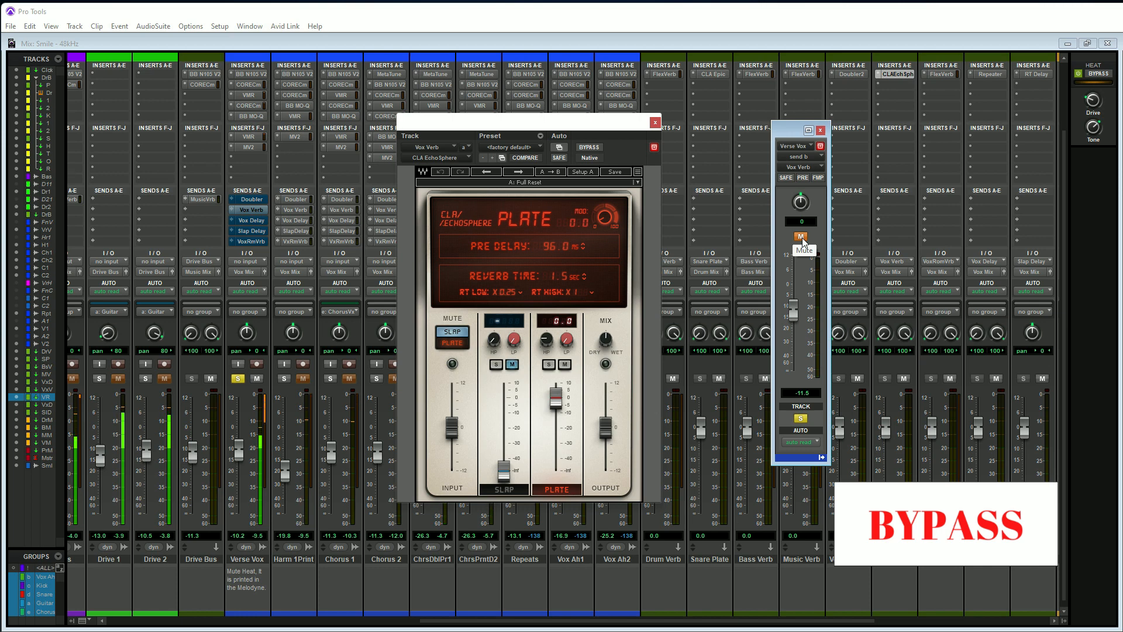
- Compare the Verse Vox track with and without its Vox Verb send by toggling the send's mute during playback
{"action": "left_click", "coordinate": [802, 238]}
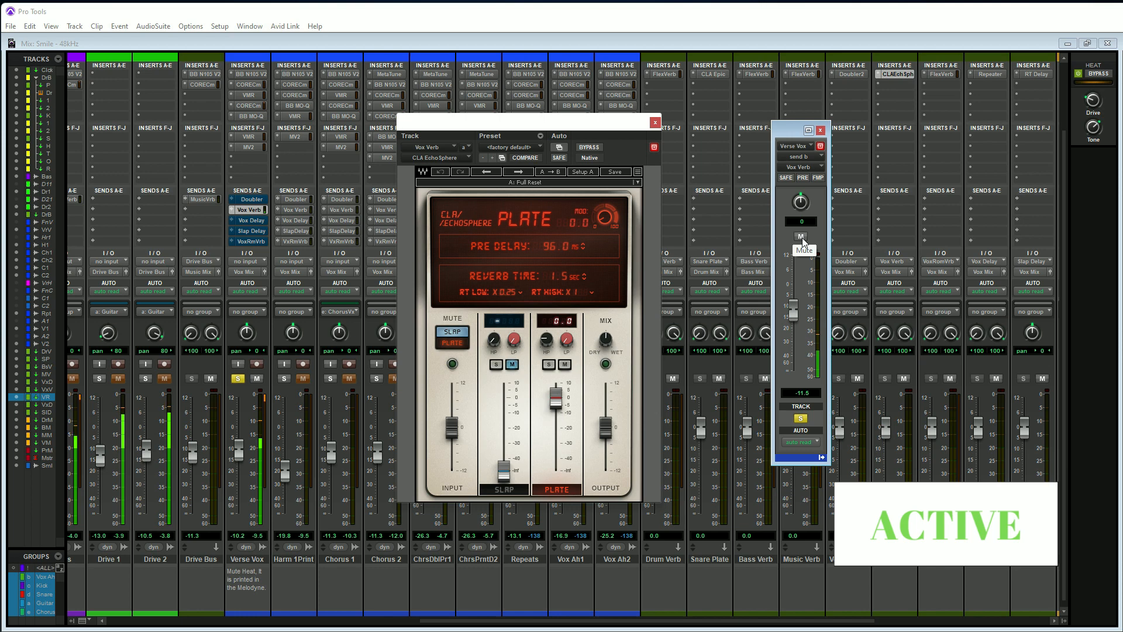
{"action": "left_click", "coordinate": [801, 237]}
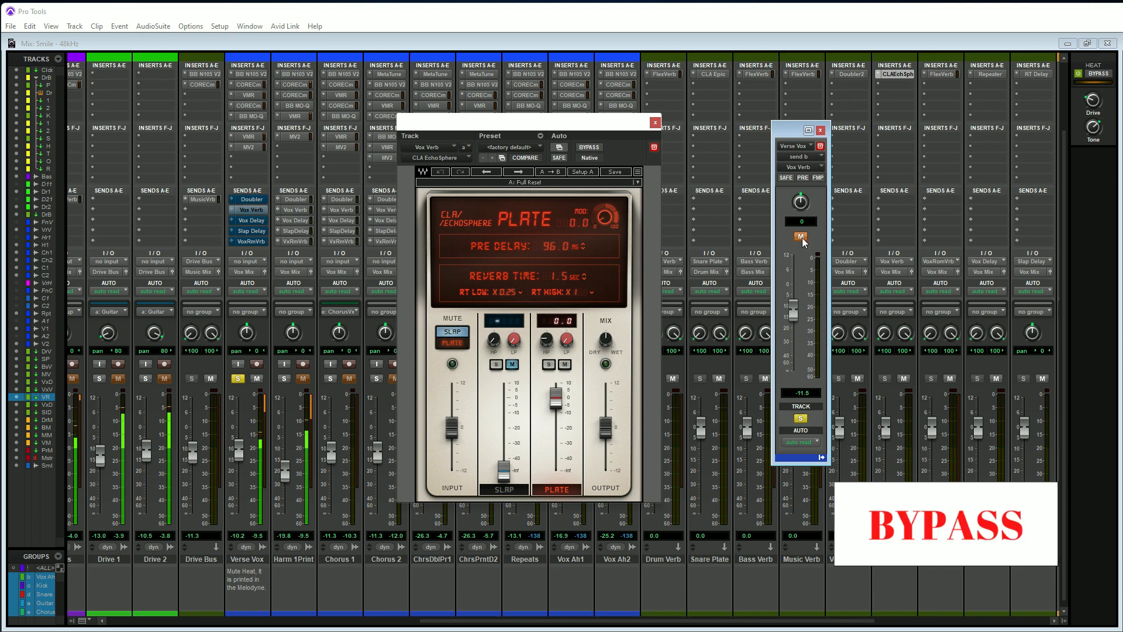
{"action": "left_click", "coordinate": [801, 237]}
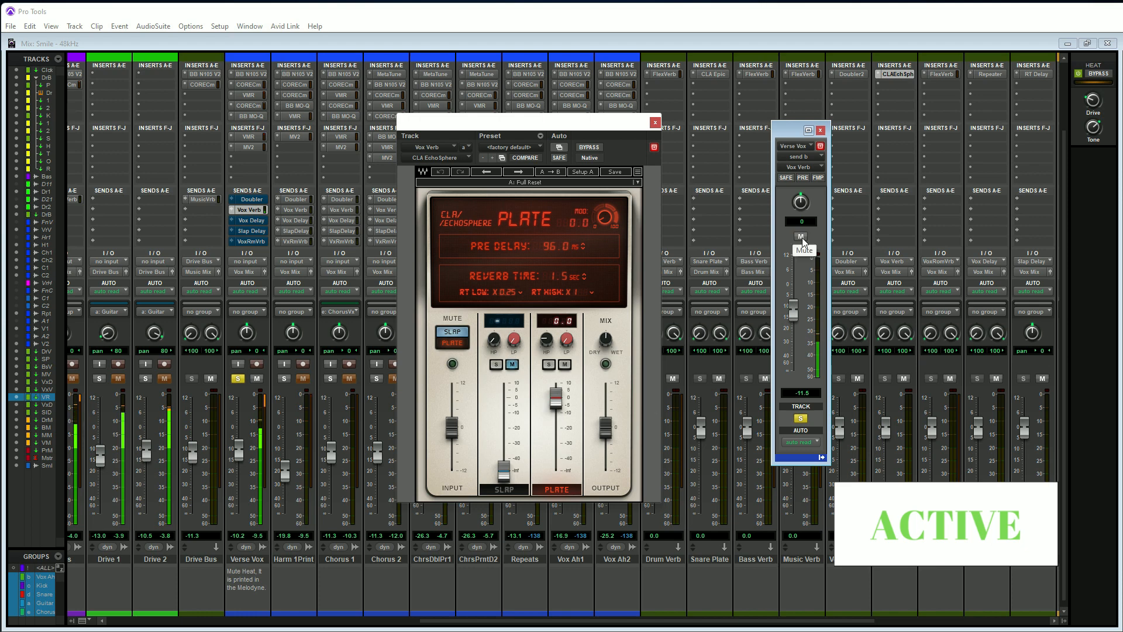
{"action": "left_click", "coordinate": [802, 238]}
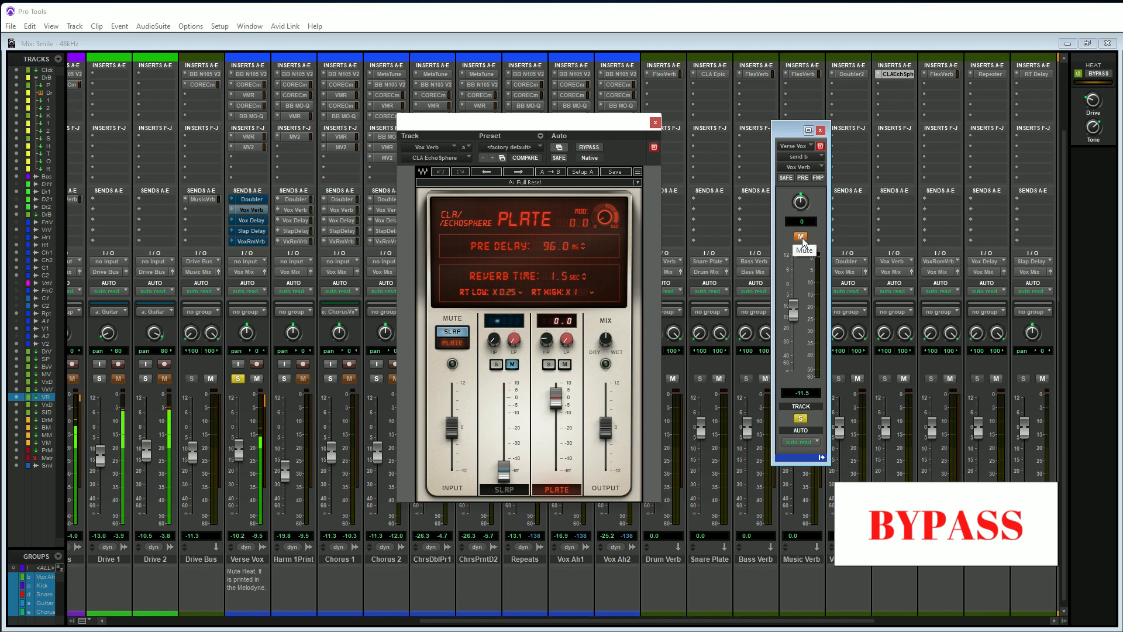
{"action": "left_click", "coordinate": [801, 237]}
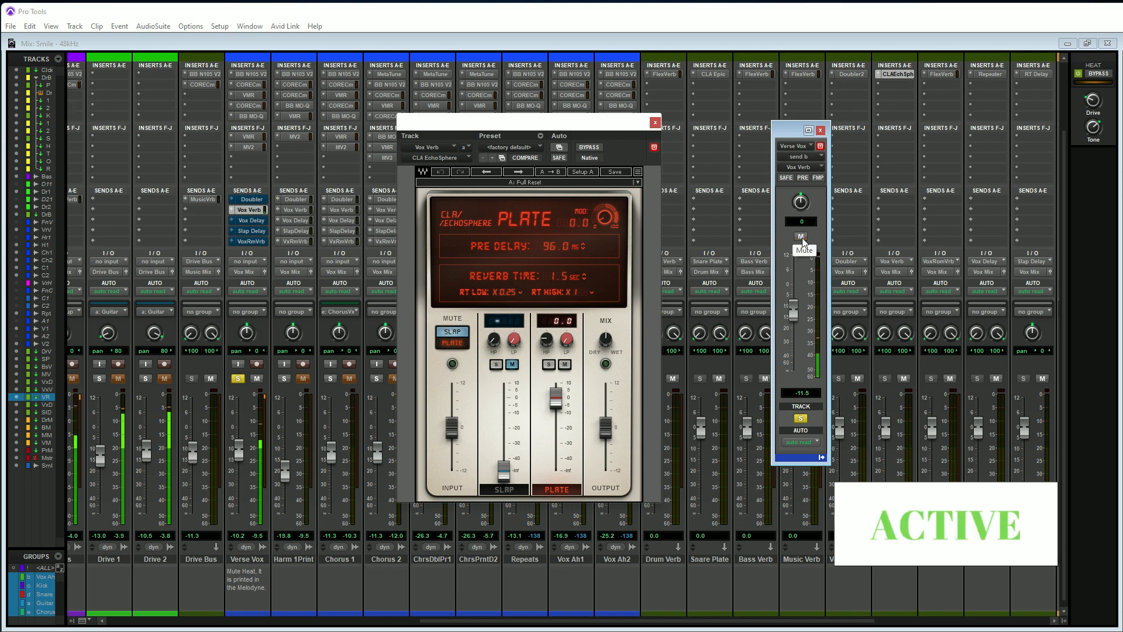
{"action": "left_click", "coordinate": [801, 237]}
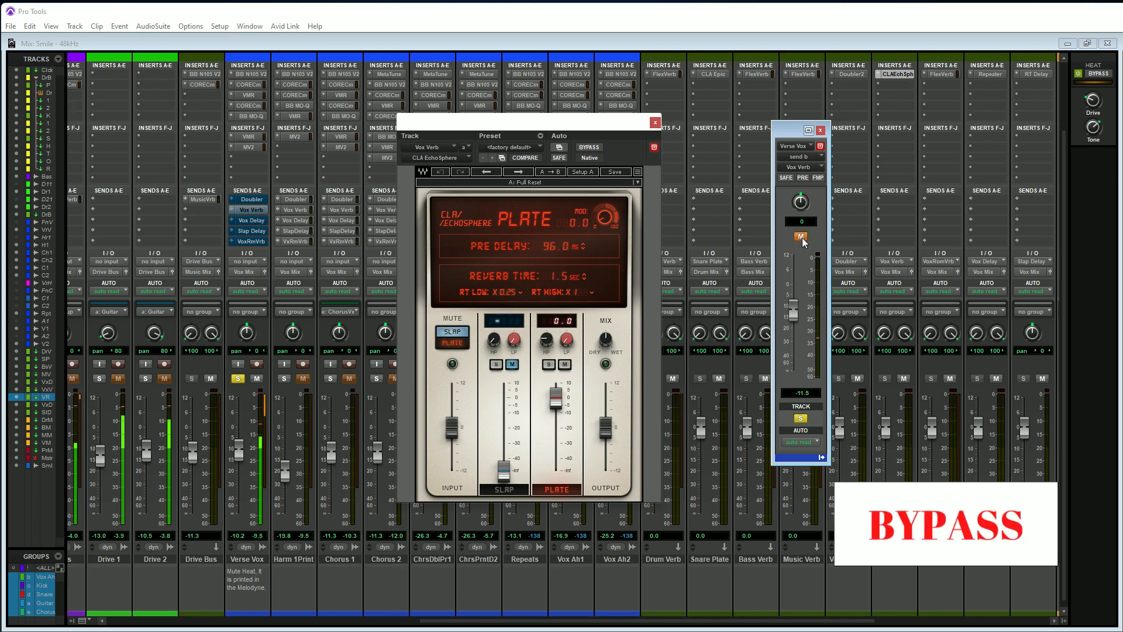
{"action": "left_click", "coordinate": [803, 240]}
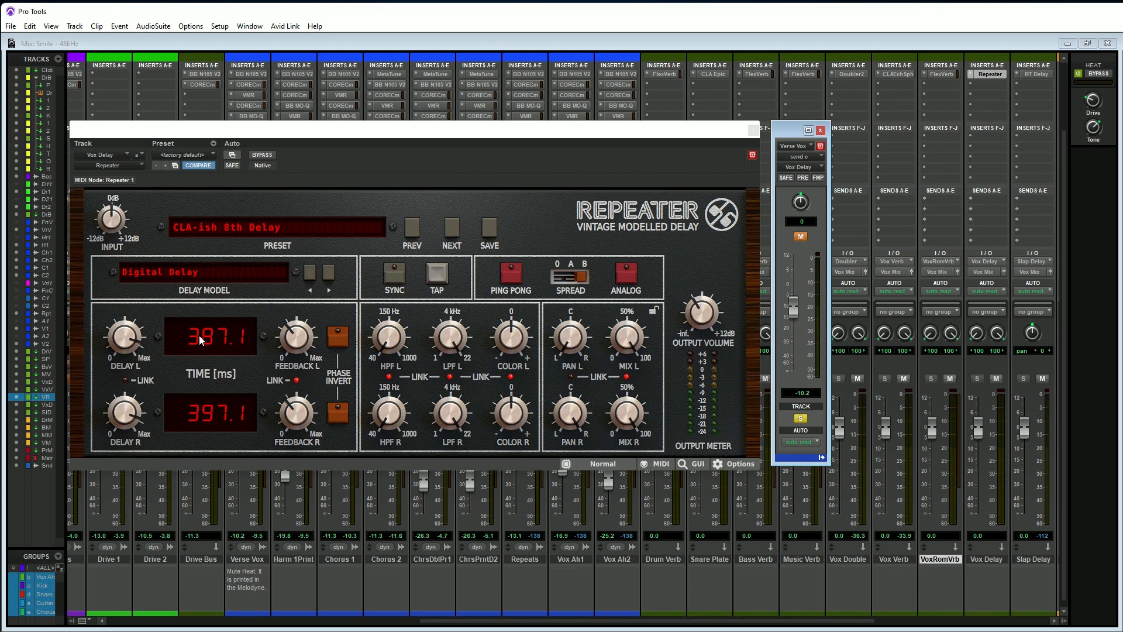
- Compare the Verse Vox track with and without its Vox Delay send by toggling the send's mute during playback
{"action": "scroll", "coordinate": [201, 341], "scroll_direction": "down", "scroll_amount": 1}
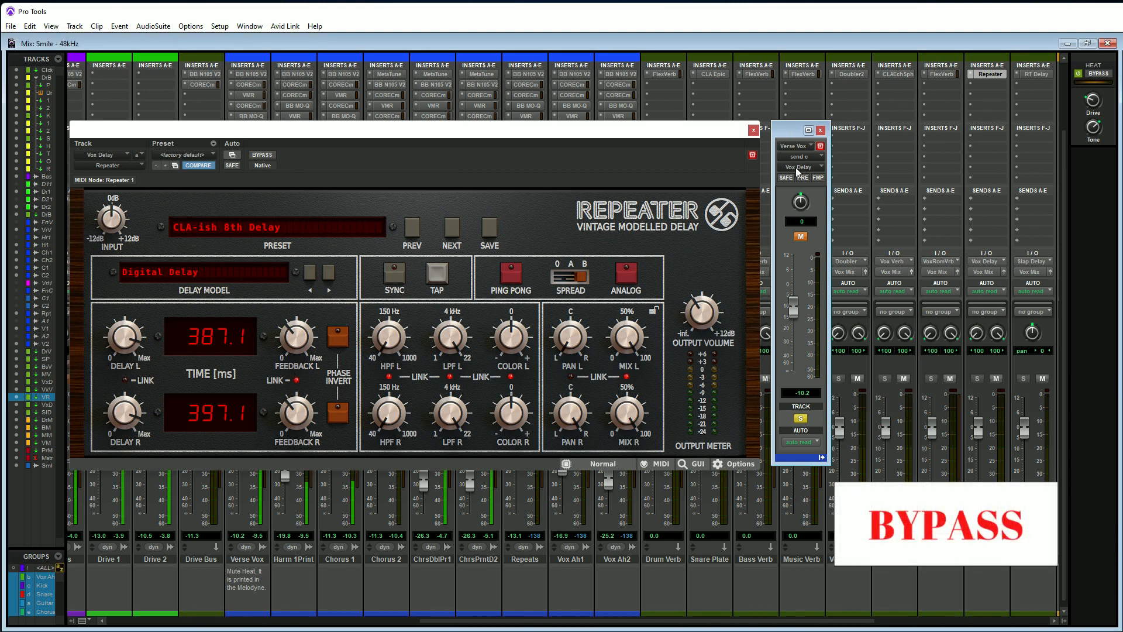
{"action": "left_click", "coordinate": [800, 238]}
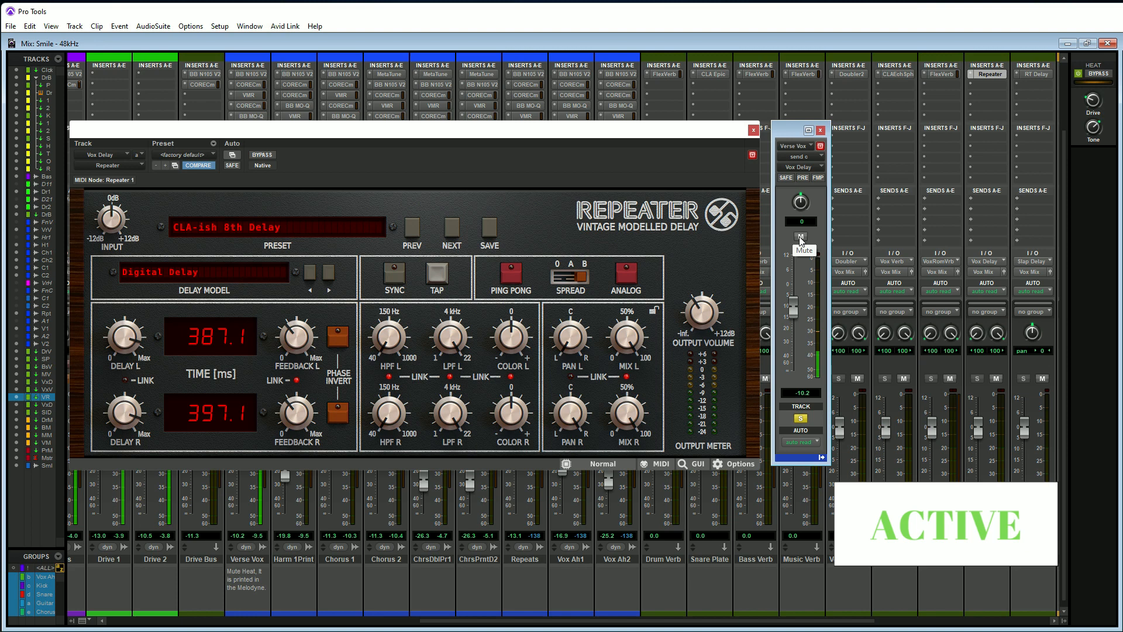
{"action": "left_click", "coordinate": [800, 238]}
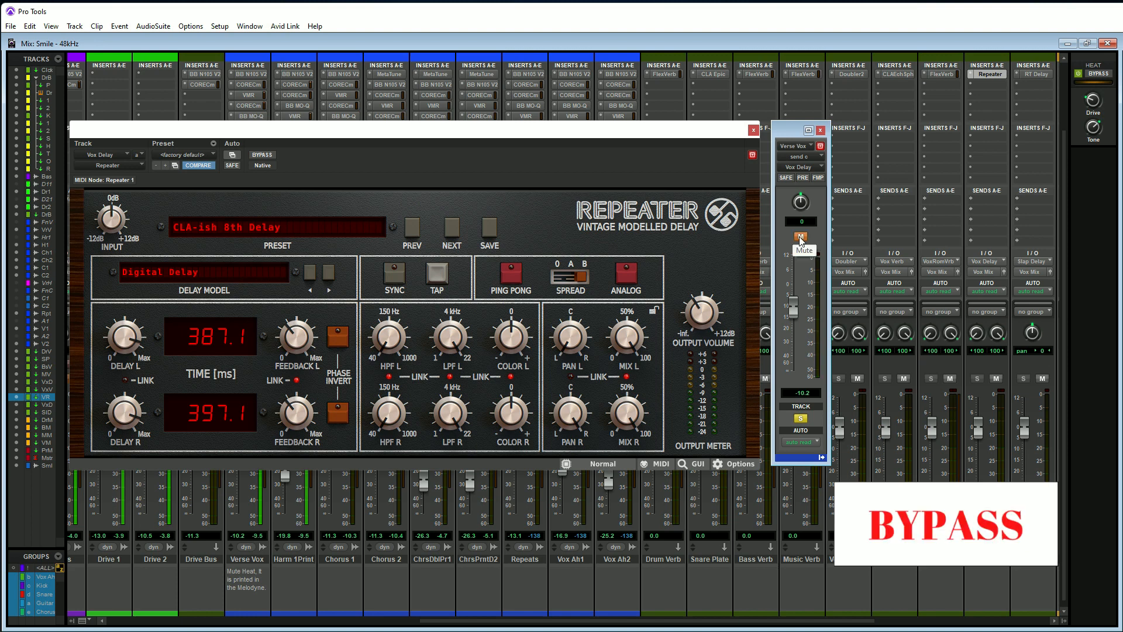
{"action": "left_click", "coordinate": [801, 239]}
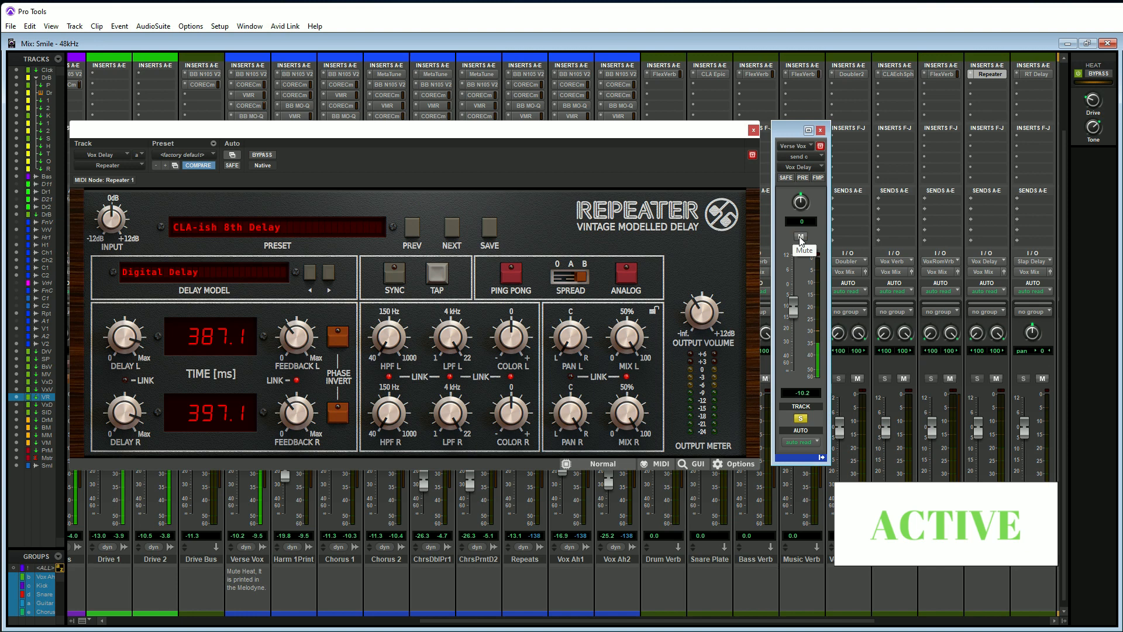
{"action": "left_click", "coordinate": [800, 238]}
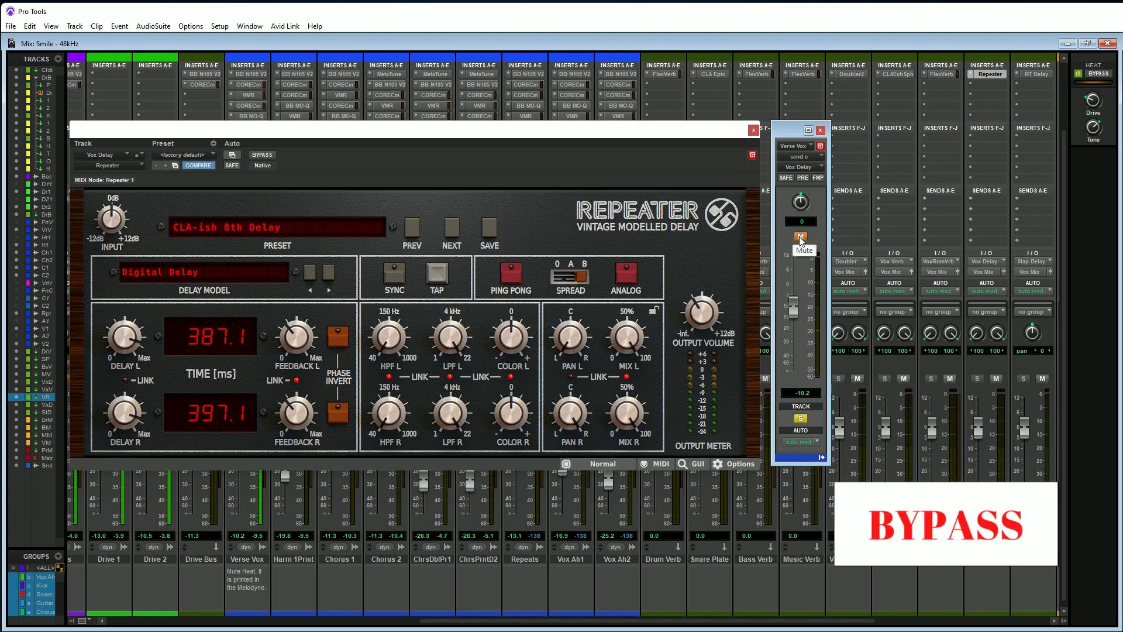
{"action": "left_click", "coordinate": [800, 238]}
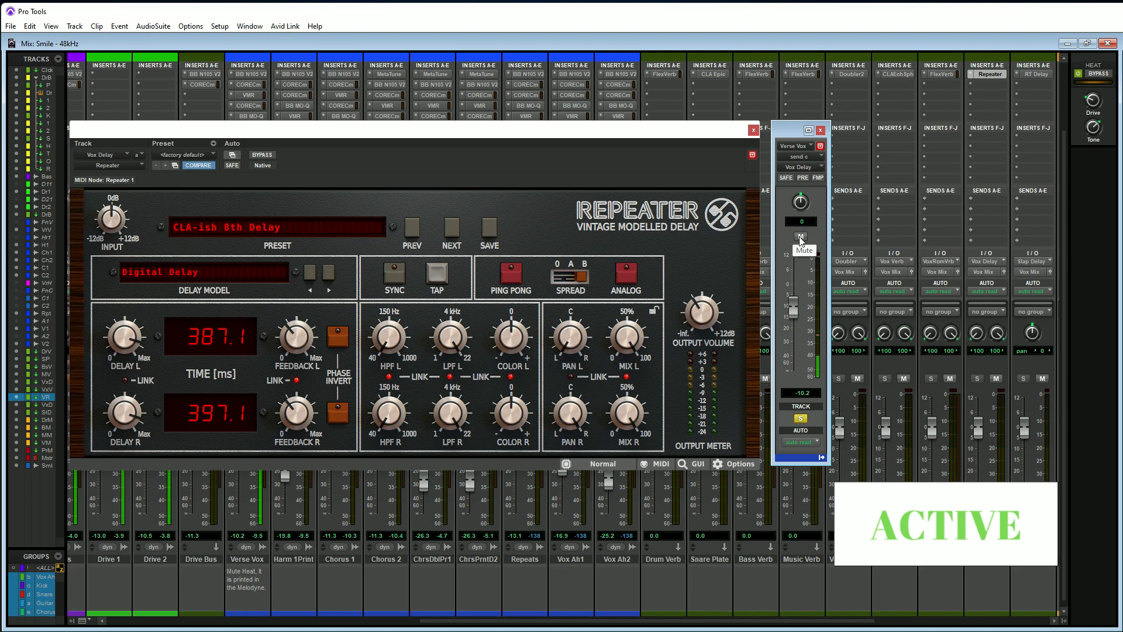
{"action": "left_click", "coordinate": [801, 238]}
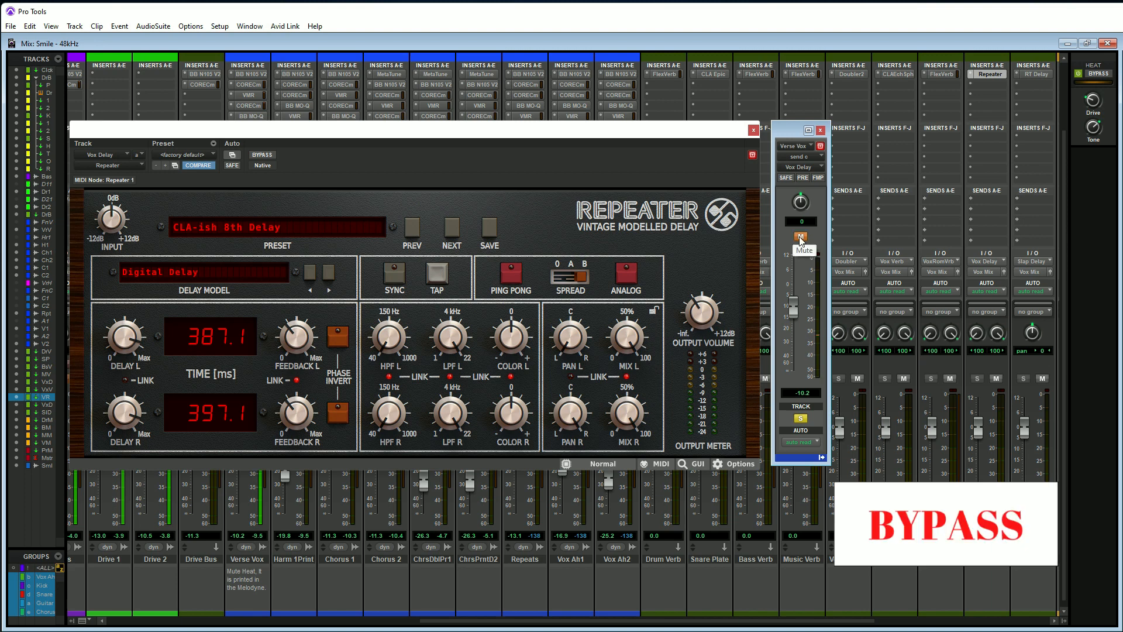
{"action": "left_click", "coordinate": [801, 238]}
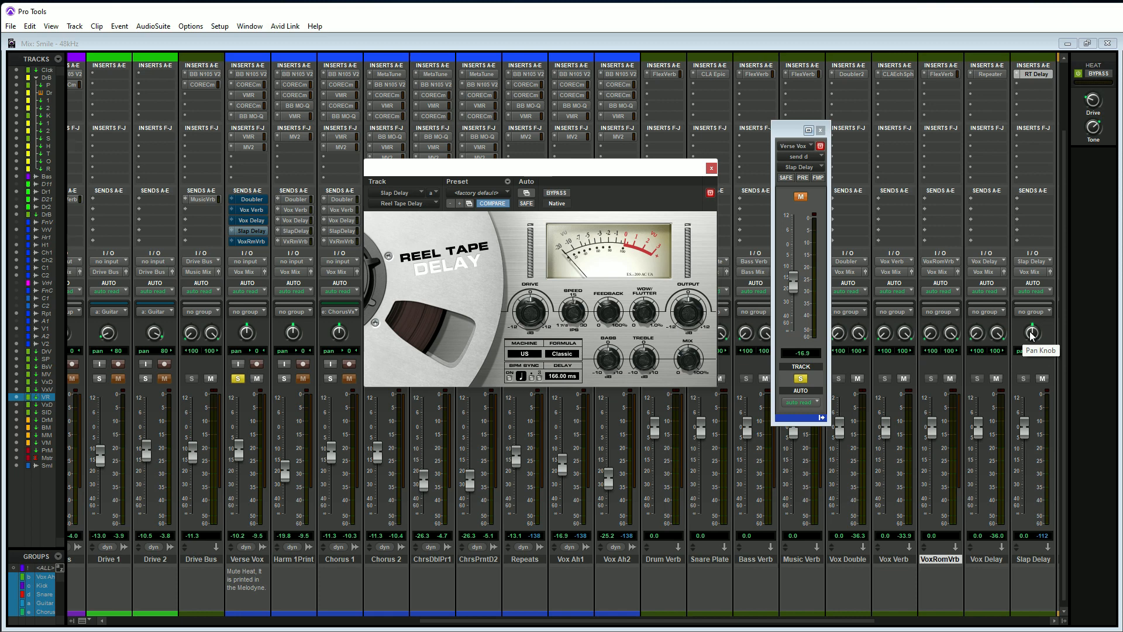
- Check which machine types the Reel Tape Delay on the Slap Delay track offers, leaving the selection as it is
{"action": "left_click", "coordinate": [525, 356]}
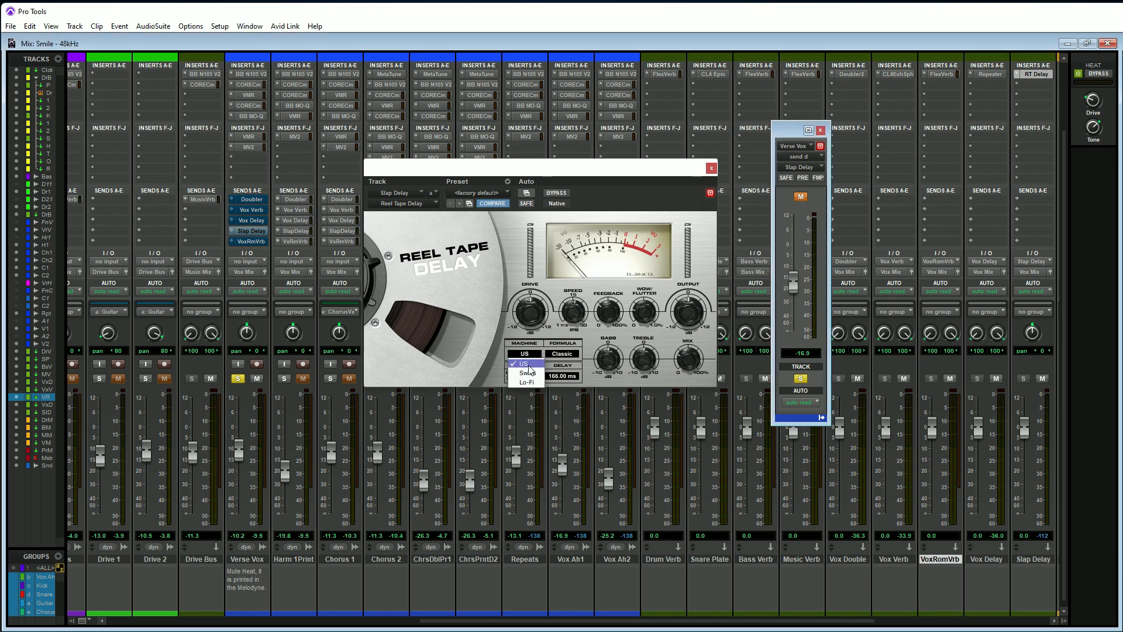
{"action": "left_click", "coordinate": [503, 332]}
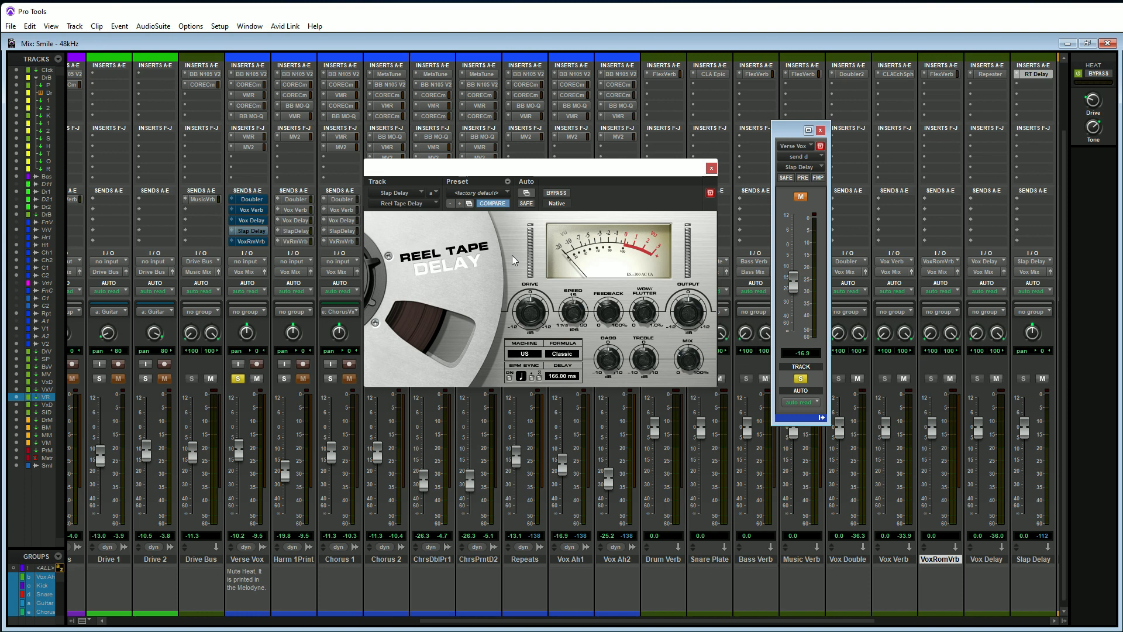
- Compare the Verse Vox track with and without its Slap Delay send by toggling the send's mute during playback
{"action": "left_click", "coordinate": [801, 198]}
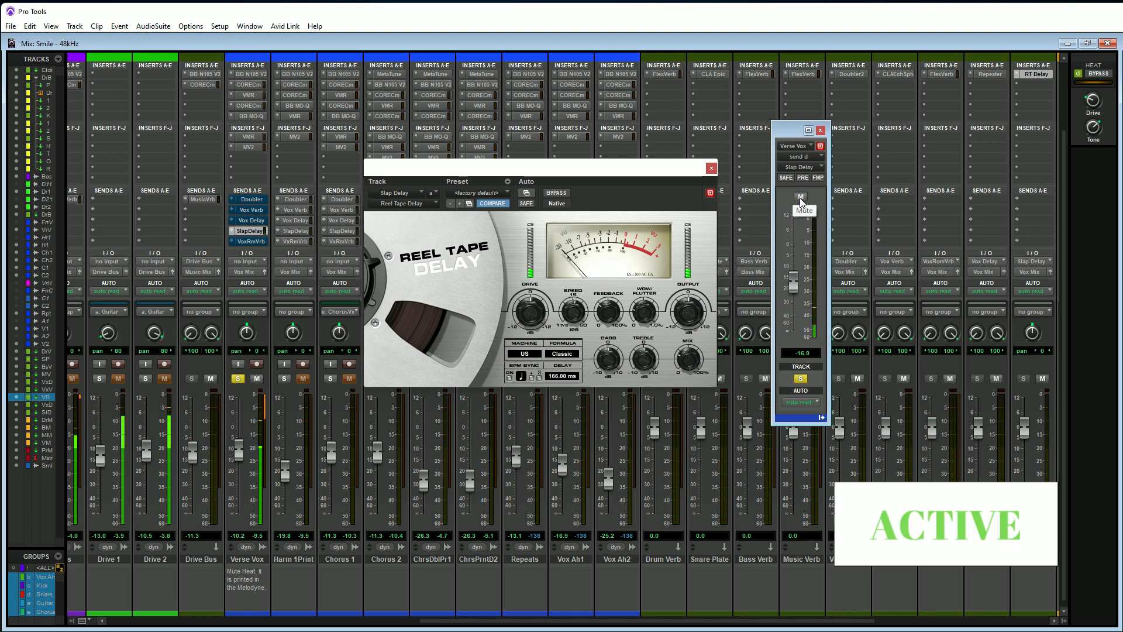
{"action": "left_click", "coordinate": [801, 198]}
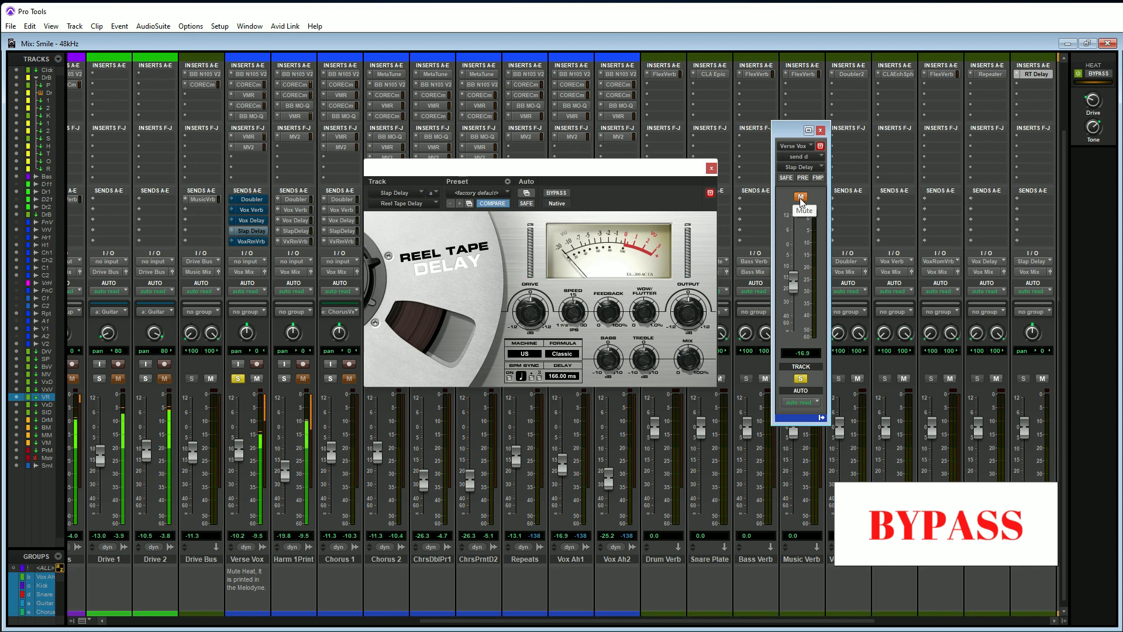
{"action": "left_click", "coordinate": [800, 198]}
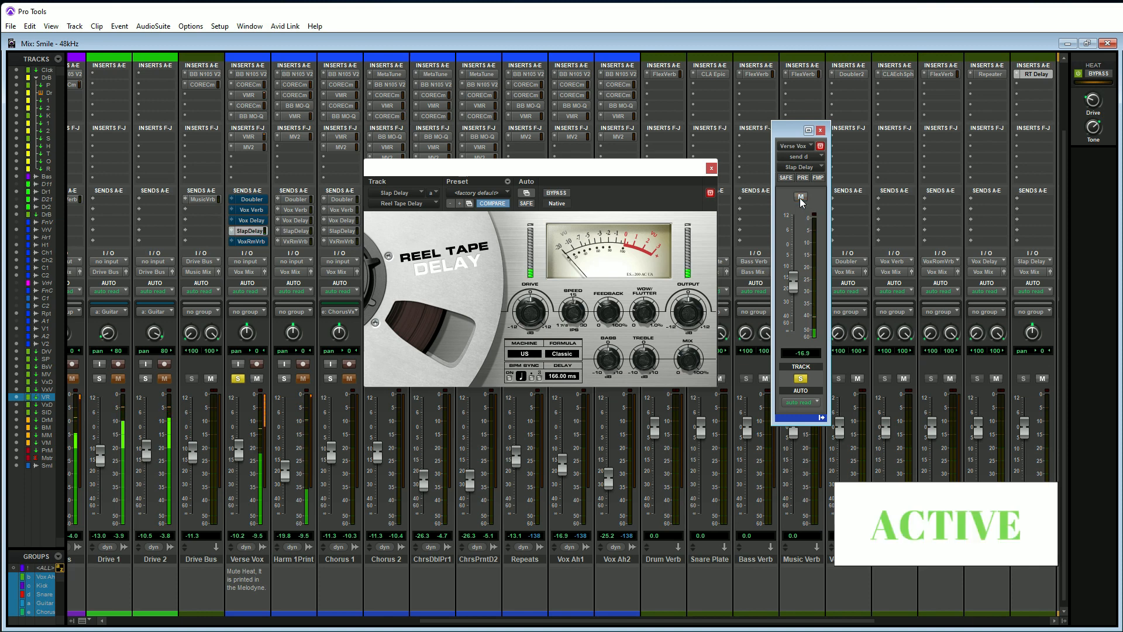
{"action": "left_click", "coordinate": [801, 198]}
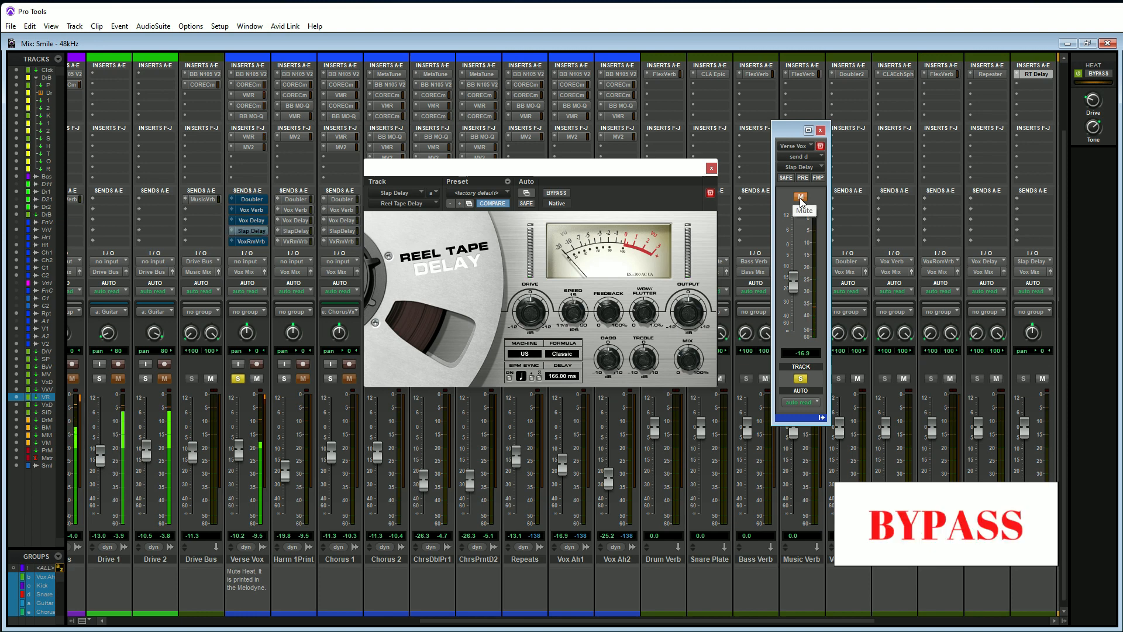
{"action": "left_click", "coordinate": [800, 198]}
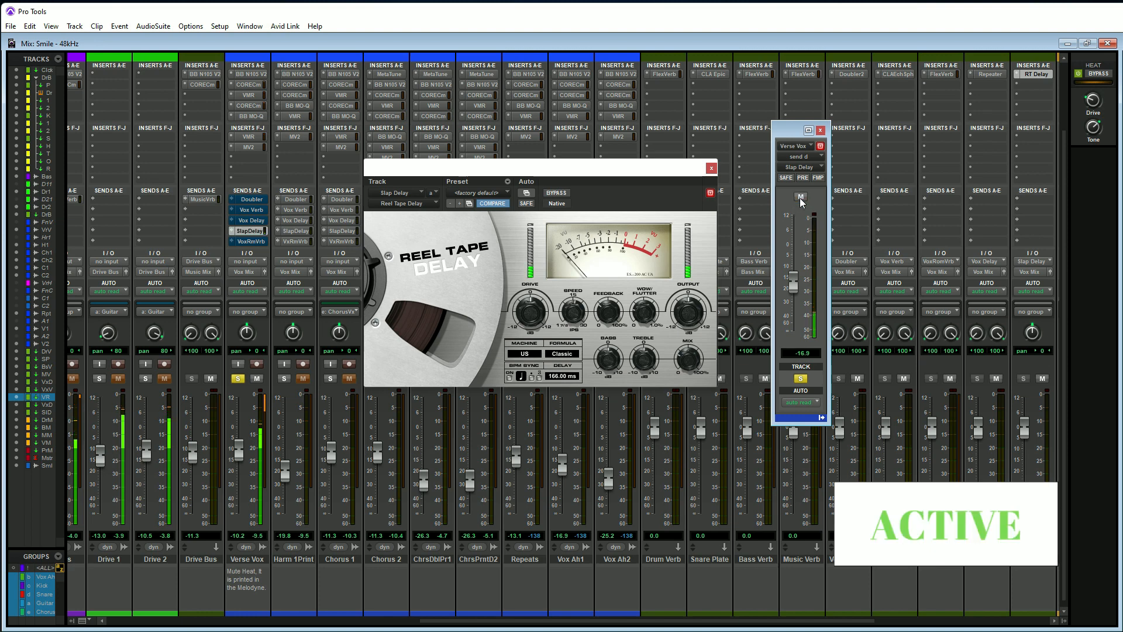
{"action": "left_click", "coordinate": [801, 198]}
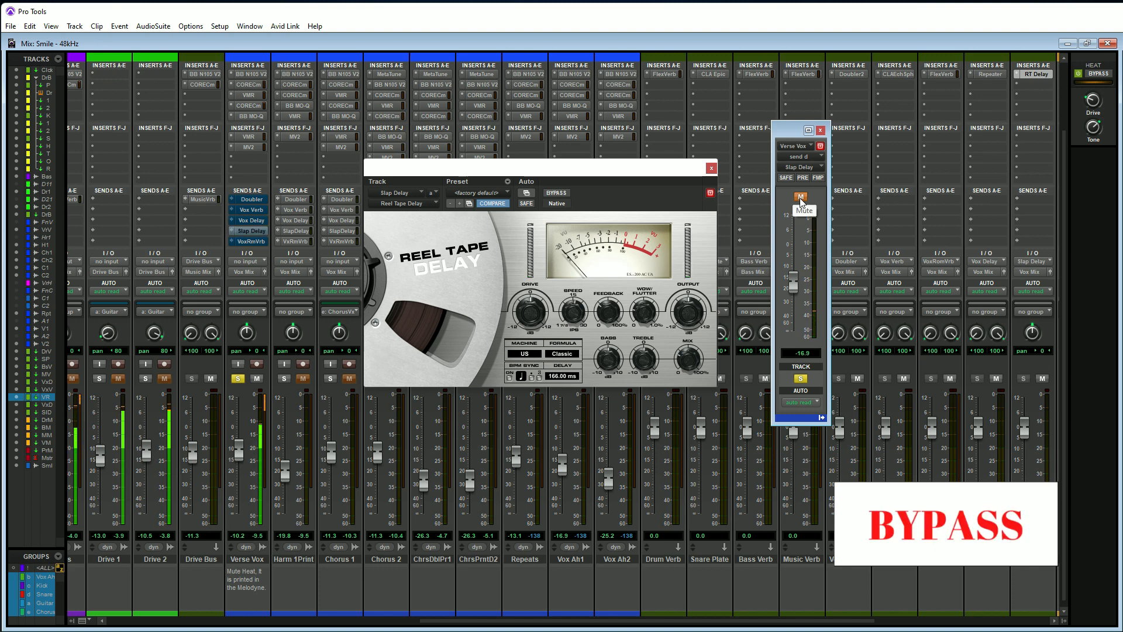
{"action": "left_click", "coordinate": [800, 198]}
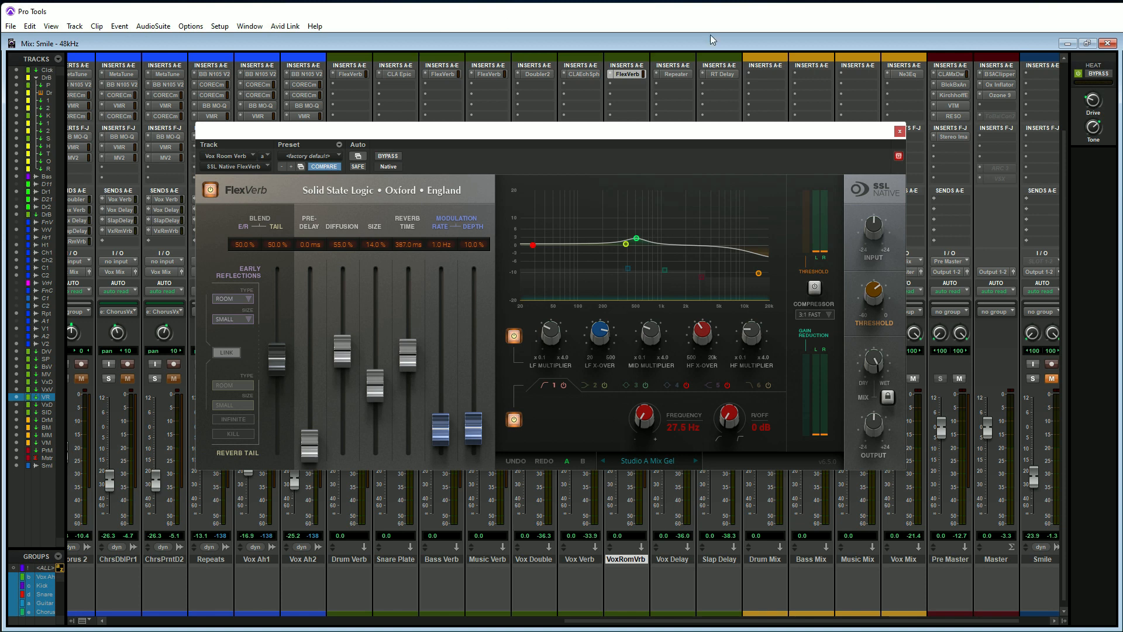
- Close the SSL FlexVerb plug-in window of the Vox Room Verb track
{"action": "left_click", "coordinate": [899, 130]}
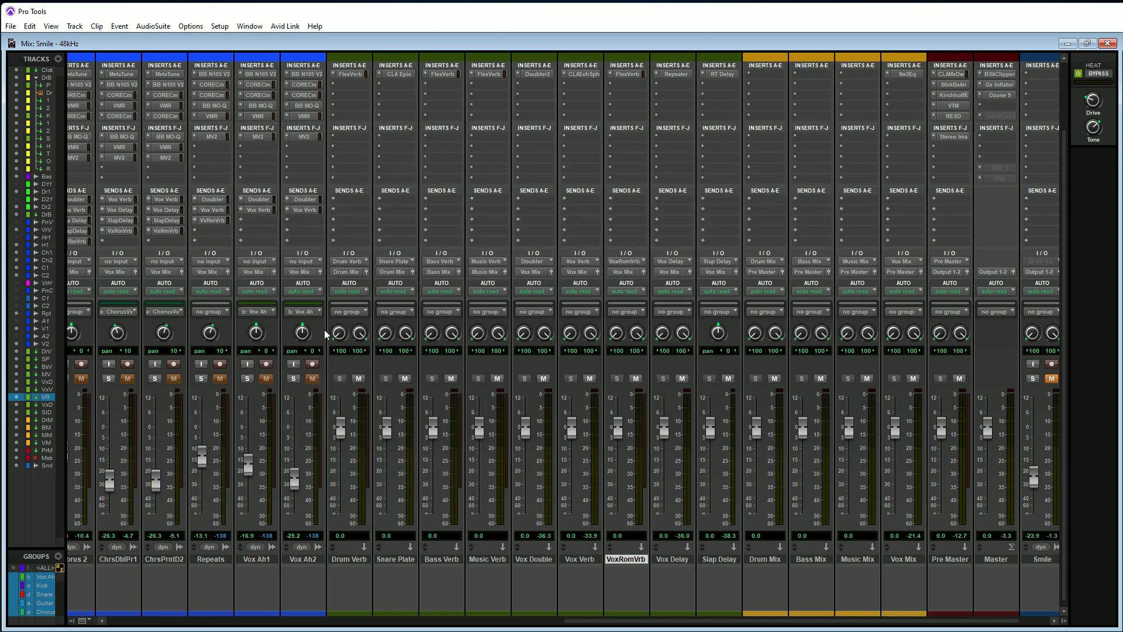